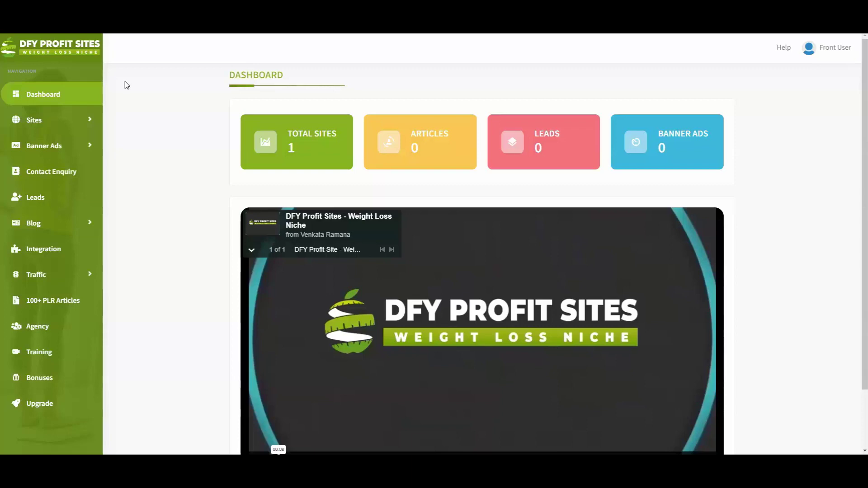
# - Create a new site with sub-domain jimbob, keeping the default description
pyautogui.click(68, 119)
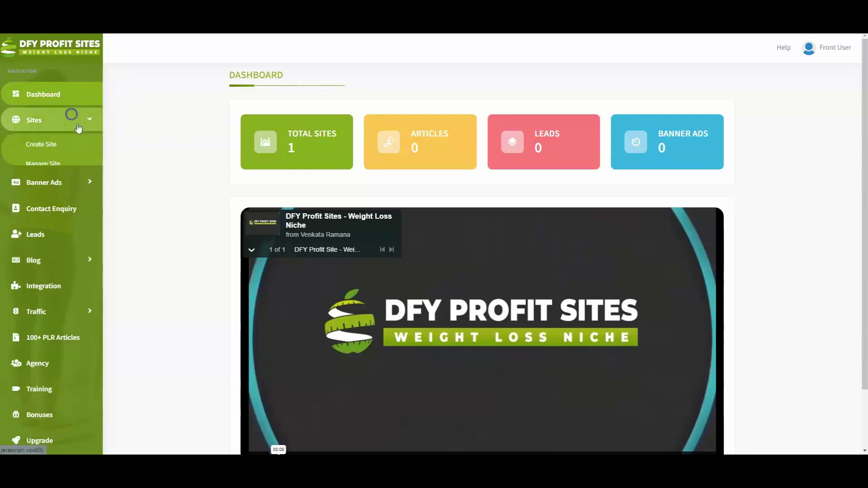
pyautogui.click(54, 146)
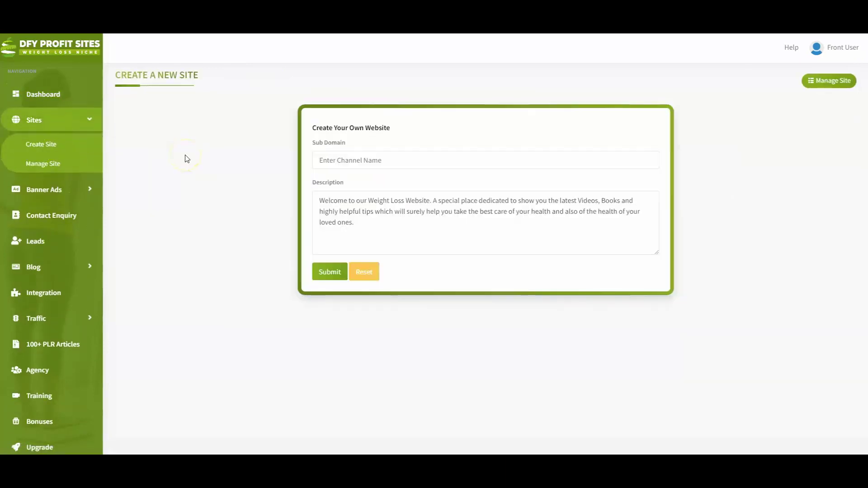
pyautogui.click(397, 164)
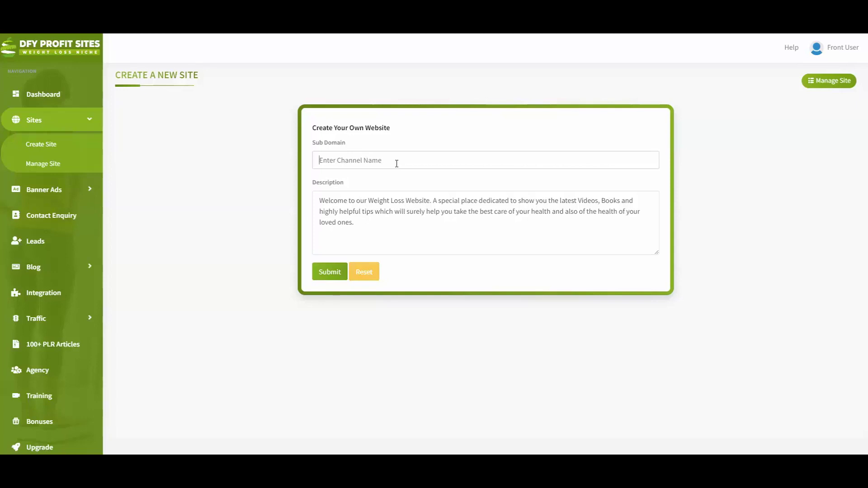
pyautogui.write('j')
pyautogui.write('imbob')
pyautogui.click(393, 227)
pyautogui.click(311, 269)
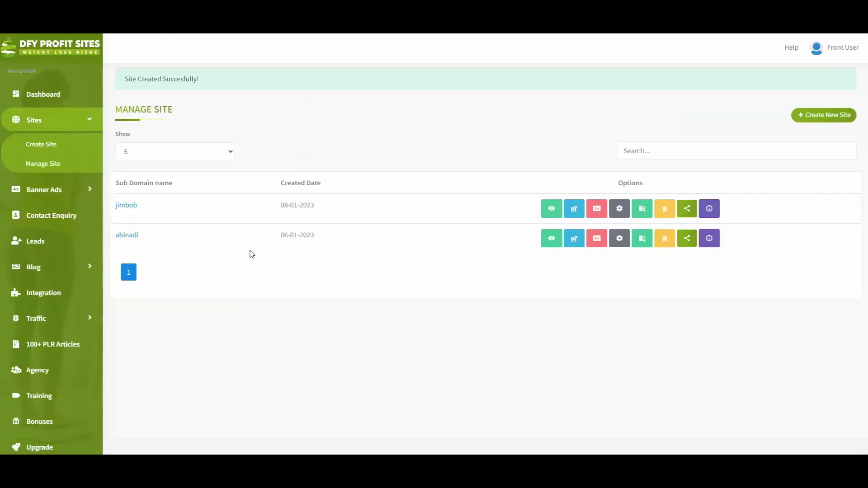
# - Open the jimbob site's live weight-loss homepage from Manage Site
pyautogui.click(254, 235)
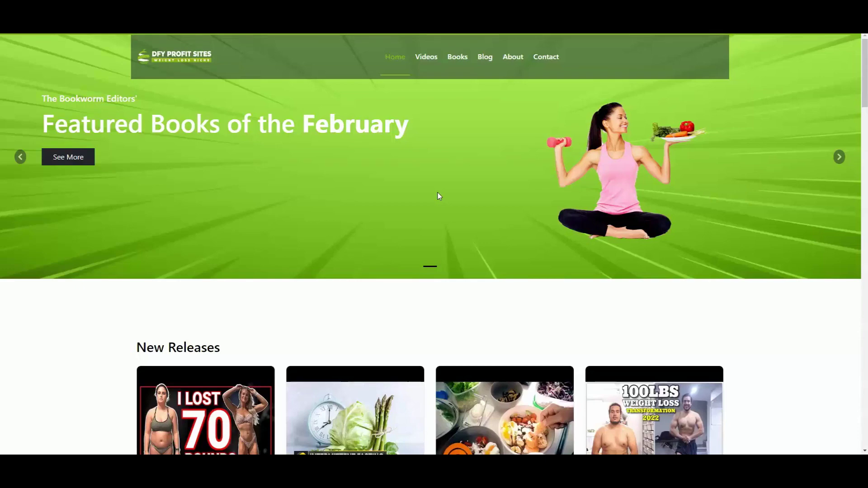
pyautogui.scroll(-5, 434, 196)
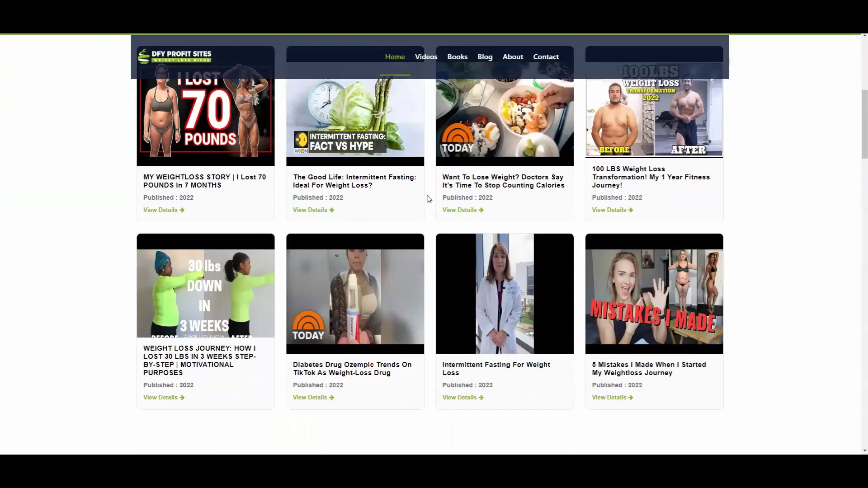
pyautogui.scroll(-1, 156, 217)
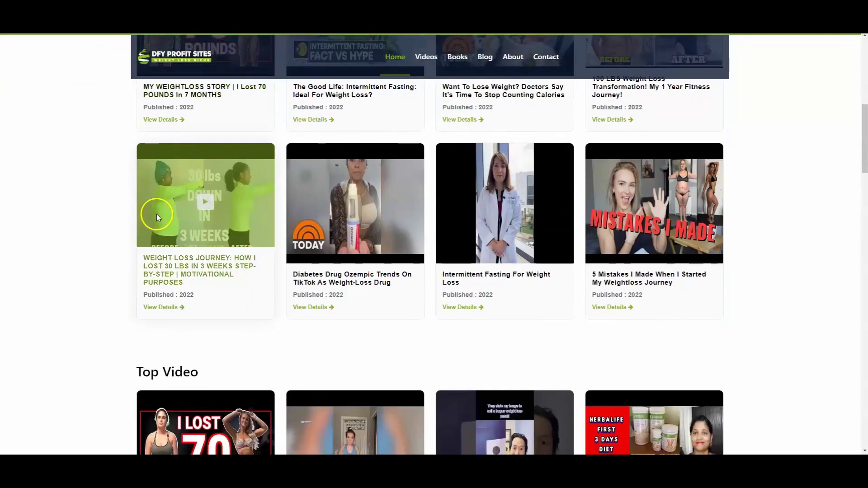
pyautogui.scroll(-1, 156, 217)
pyautogui.scroll(-1, 157, 217)
pyautogui.scroll(-1, 157, 217)
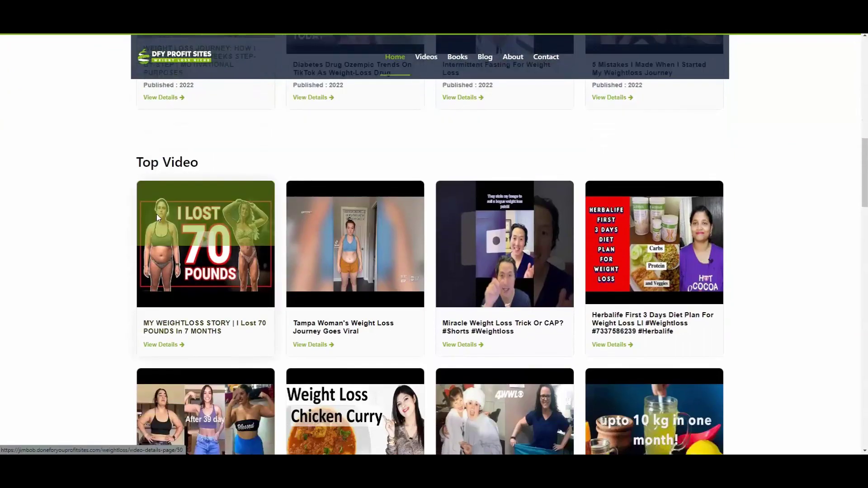
# - Browse the New Releases and Top Video listings, then reach the Contact Us page
pyautogui.click(170, 217)
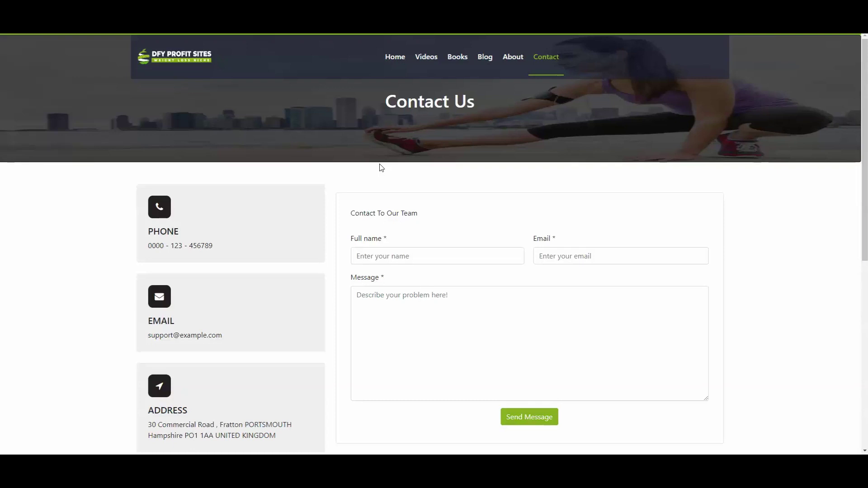
# - Return to the jimbob homepage, view it down to the footer, then go back to the dashboard
pyautogui.click(394, 59)
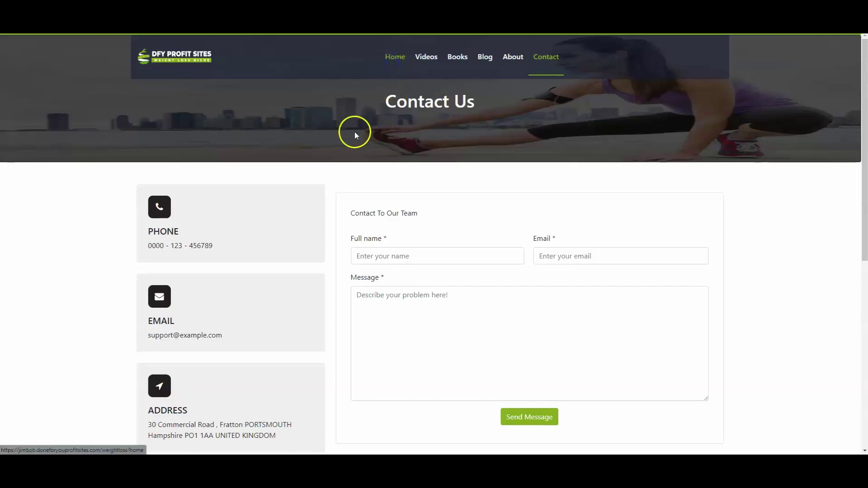
pyautogui.scroll(-1, 264, 224)
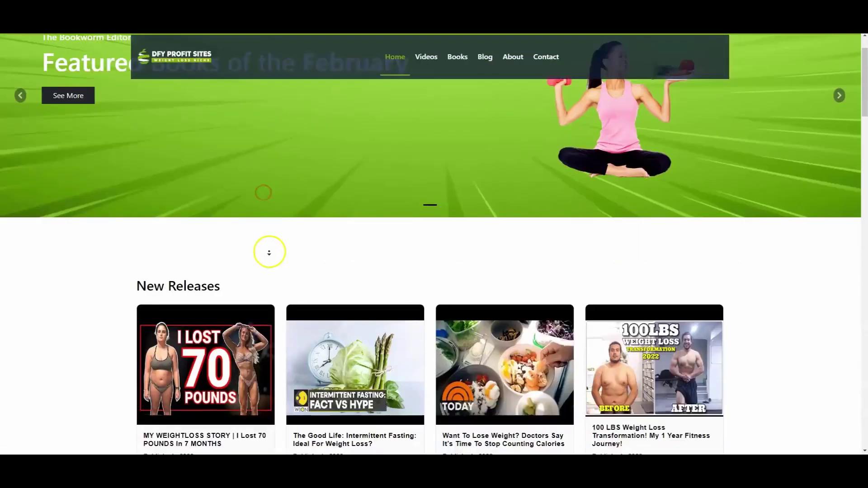
pyautogui.scroll(-5, 267, 246)
pyautogui.scroll(-4, 267, 246)
pyautogui.scroll(-5, 267, 241)
pyautogui.scroll(-5, 272, 258)
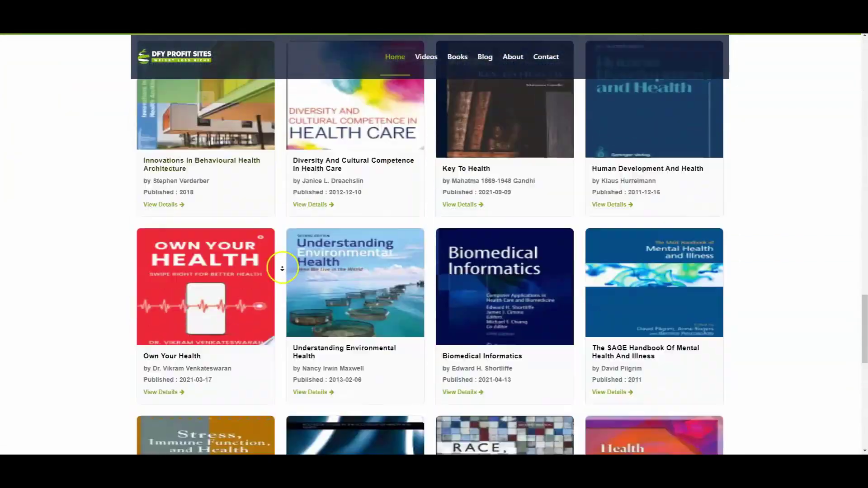
pyautogui.scroll(-5, 284, 267)
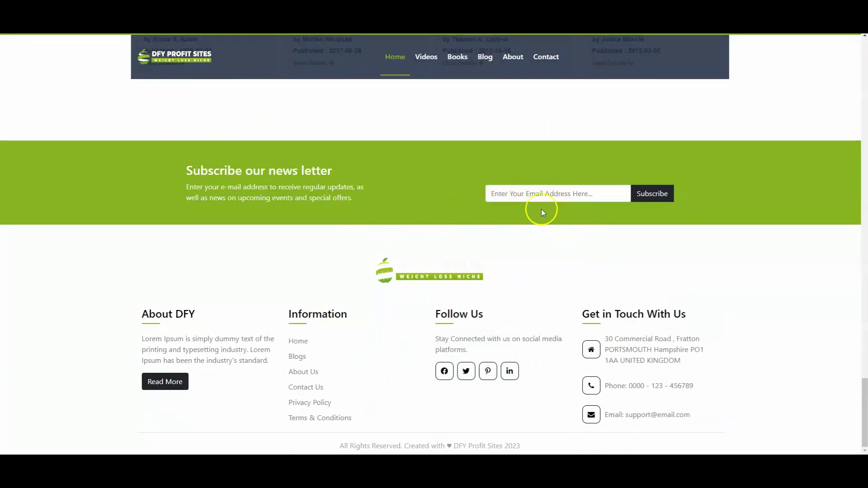
pyautogui.scroll(20, 410, 252)
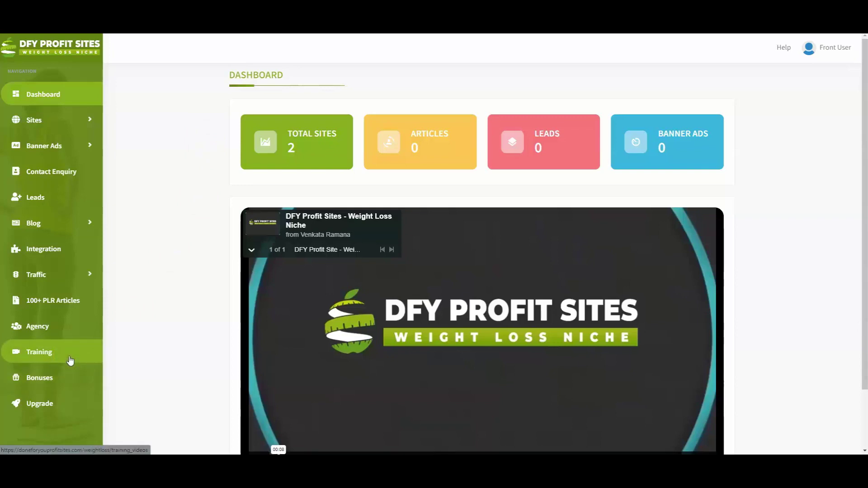
# - Open the jimbob site's Settings form from Manage Site and scroll through it
pyautogui.click(61, 120)
pyautogui.click(54, 162)
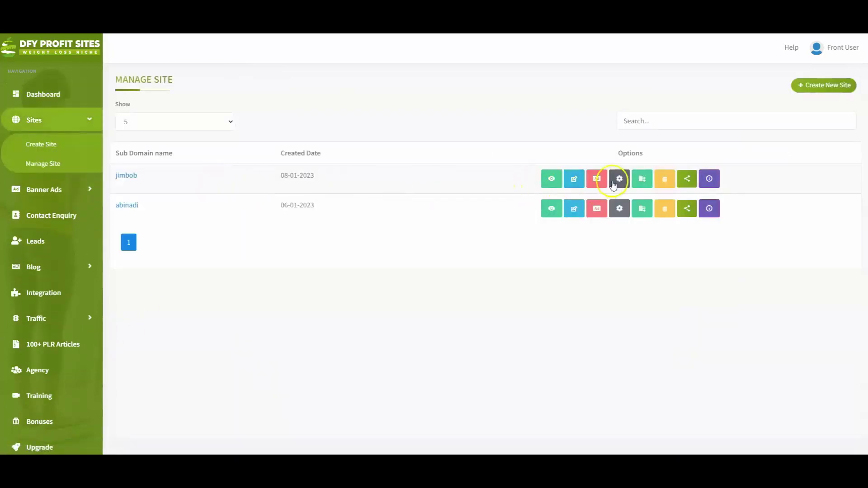
pyautogui.click(618, 178)
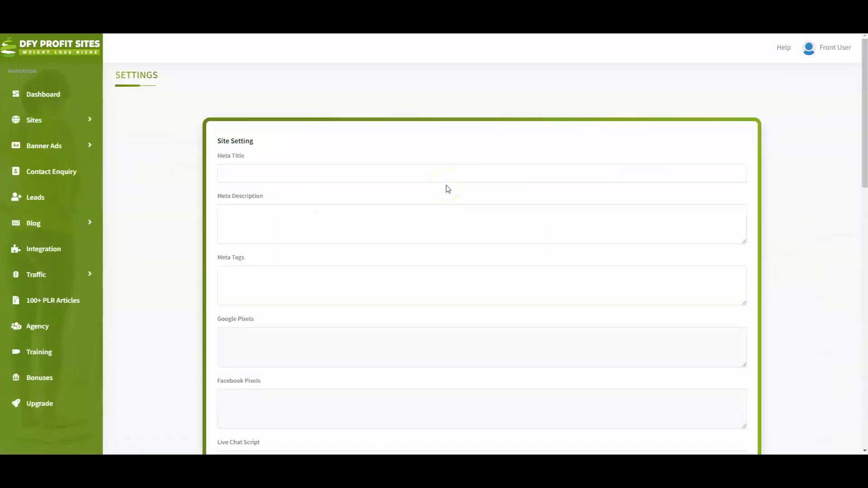
pyautogui.middleClick(447, 189)
pyautogui.middleClick(444, 237)
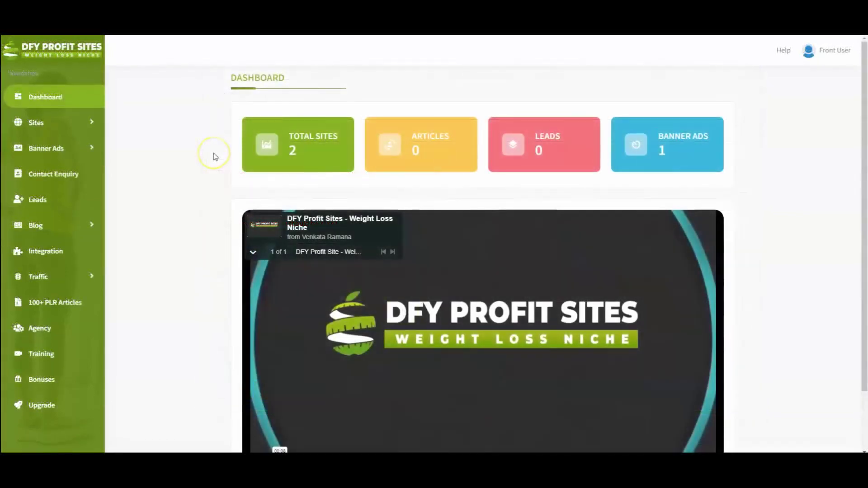
# - Start a Create Banner form with site jimbob and position Top, then choose an image file
pyautogui.click(72, 148)
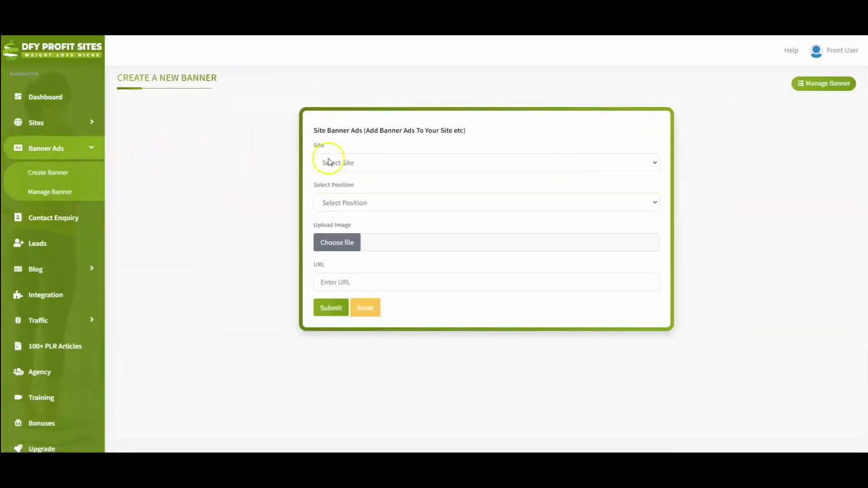
pyautogui.click(329, 162)
pyautogui.click(332, 196)
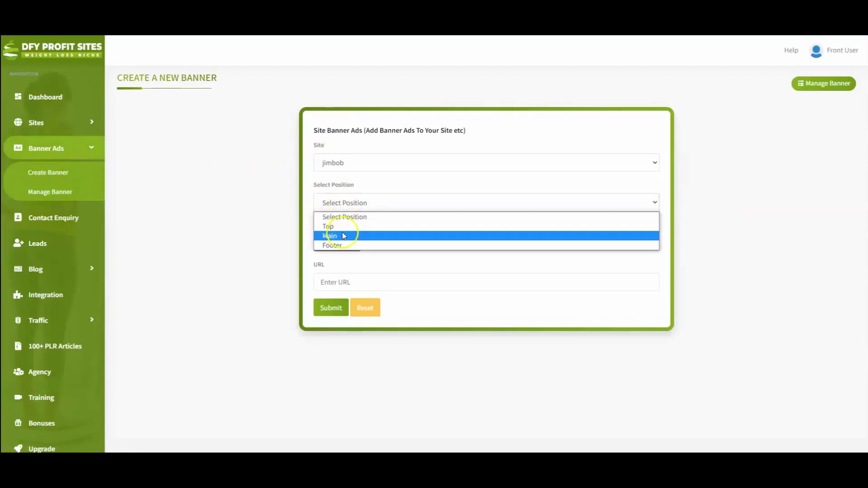
pyautogui.click(346, 245)
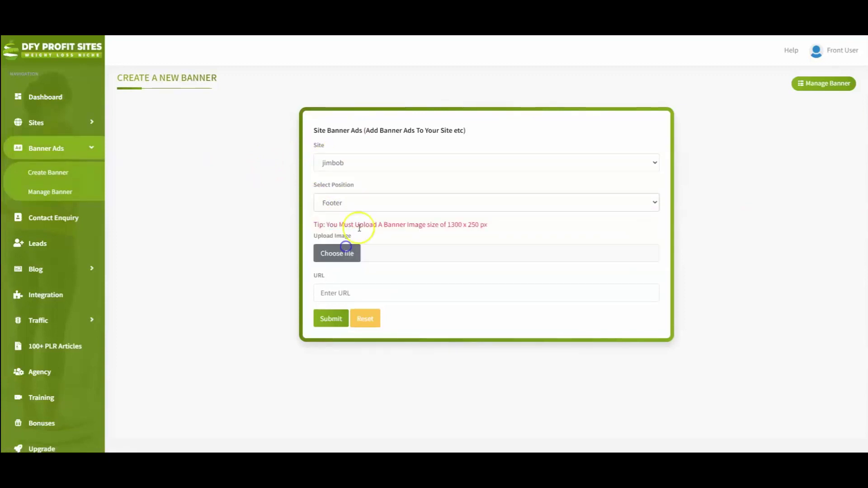
pyautogui.click(358, 207)
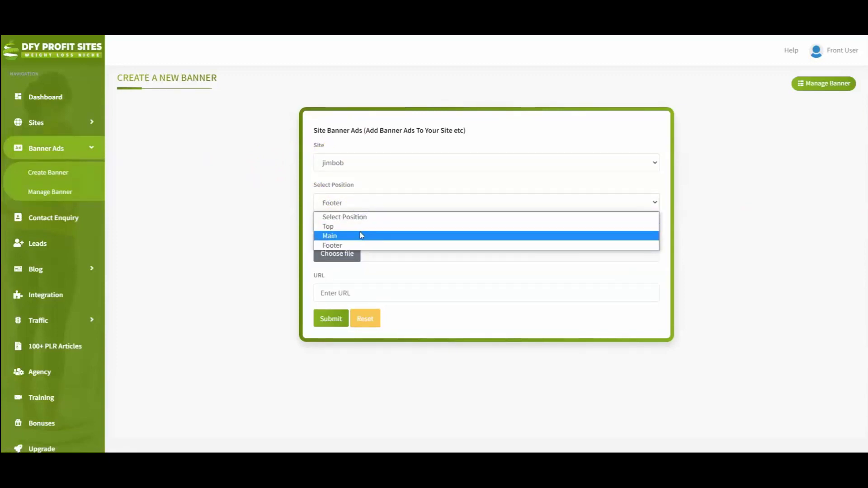
pyautogui.click(360, 233)
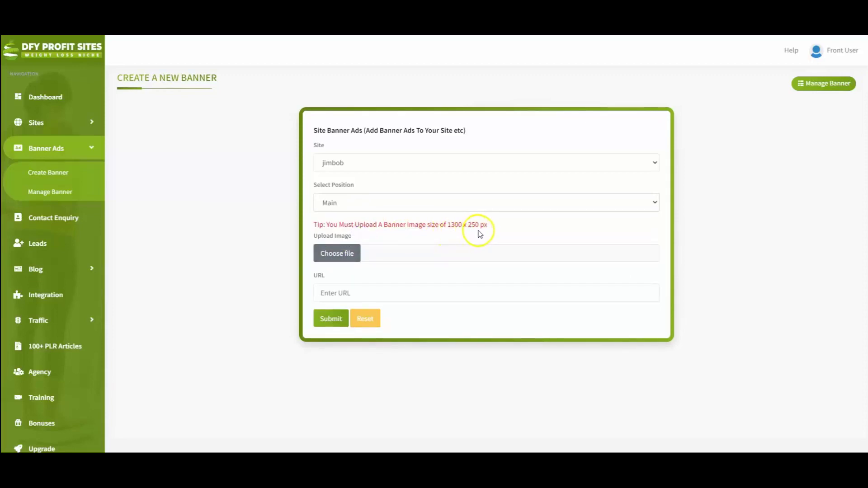
pyautogui.click(342, 202)
pyautogui.click(344, 225)
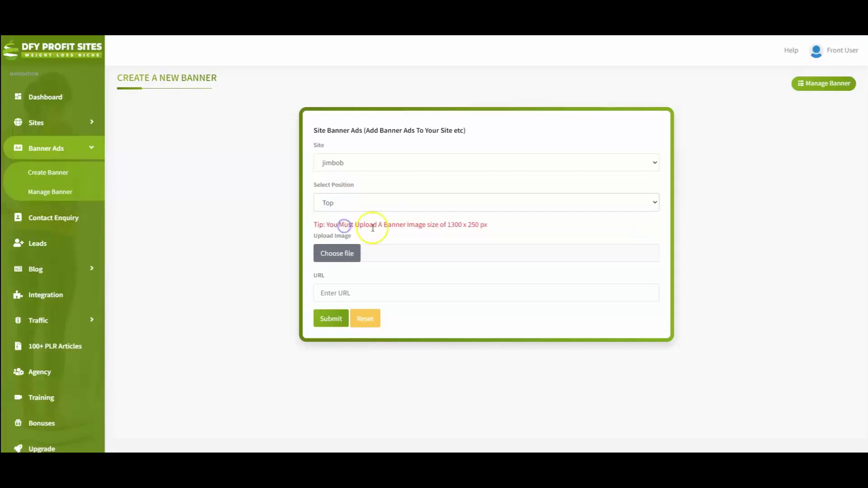
pyautogui.click(343, 254)
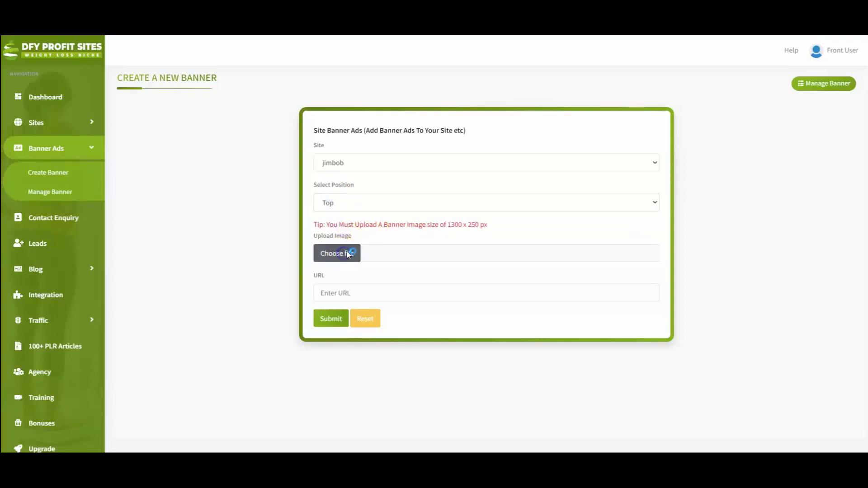
# - Attach banner.jpg, set the ClickBank affiliate URL, and submit the Top banner
pyautogui.click(266, 169)
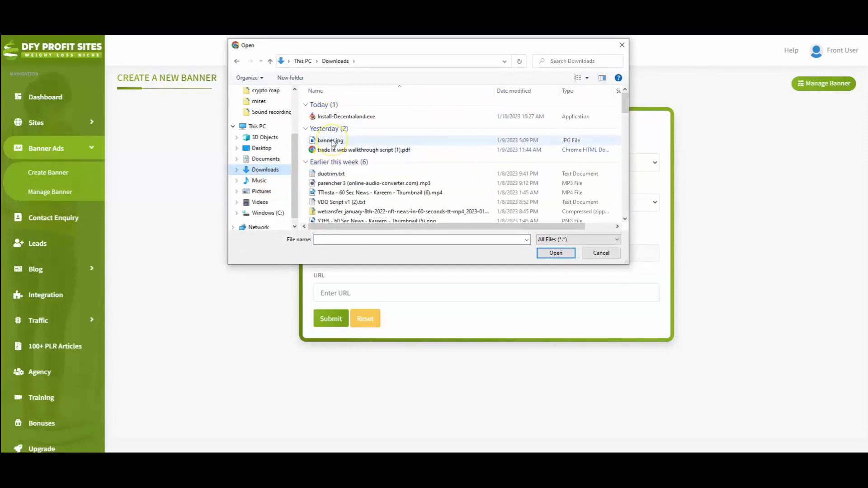
pyautogui.doubleClick(331, 141)
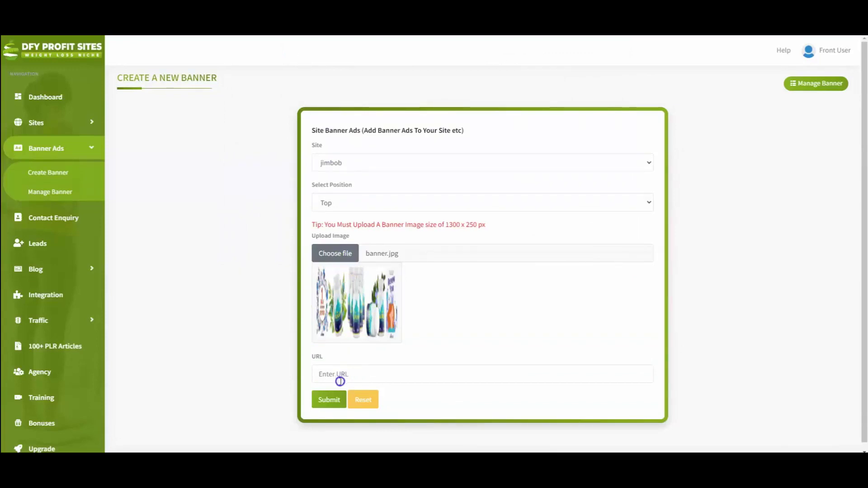
pyautogui.click(331, 376)
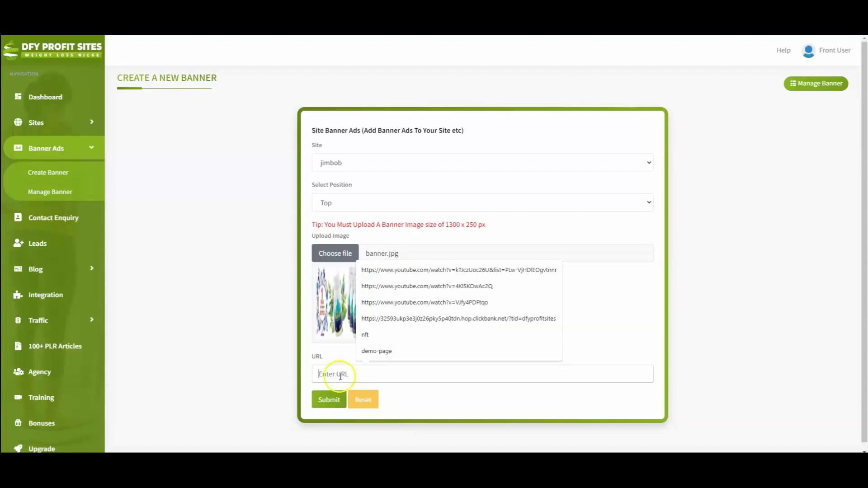
pyautogui.click(399, 320)
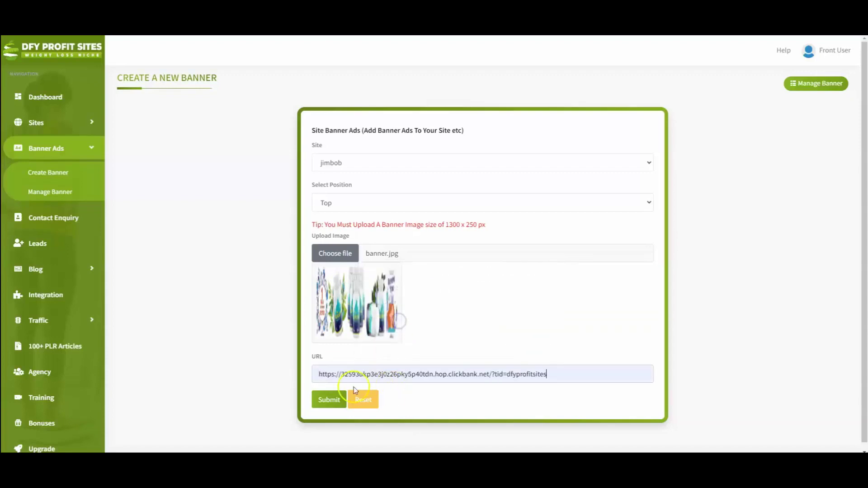
pyautogui.click(328, 400)
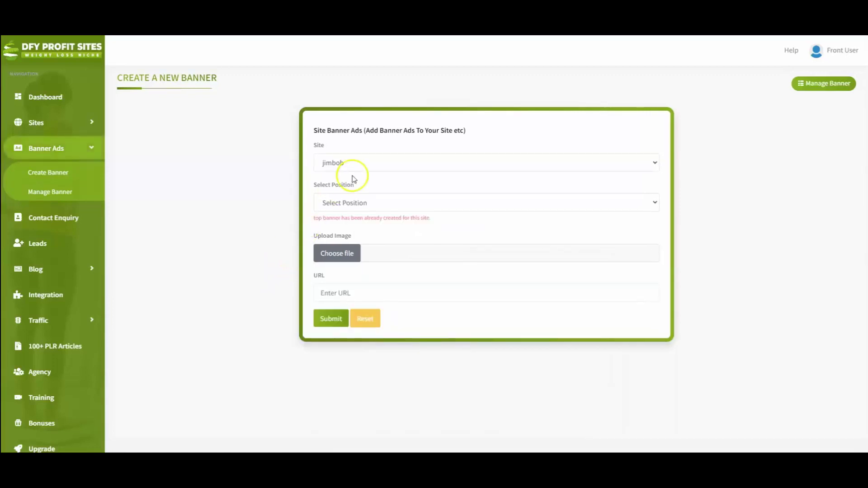
# - Set position Main, attach banner.jpg, use the ClickBank URL, and submit the banner
pyautogui.click(355, 204)
pyautogui.click(342, 236)
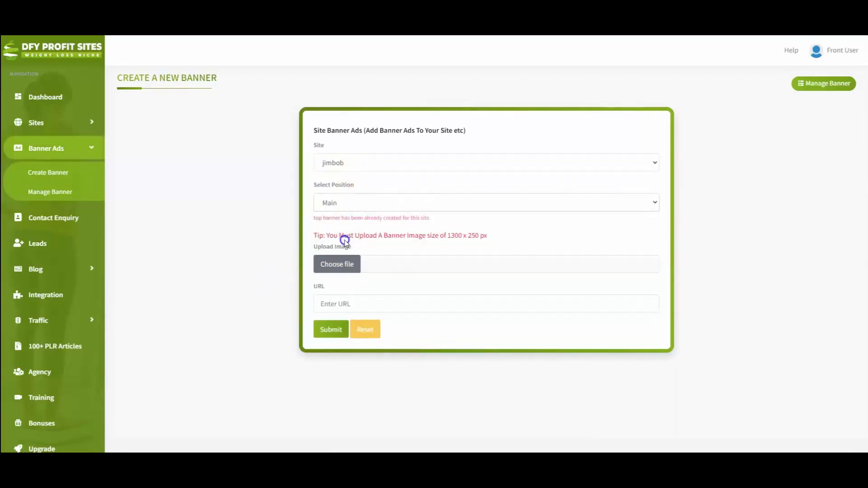
pyautogui.click(337, 264)
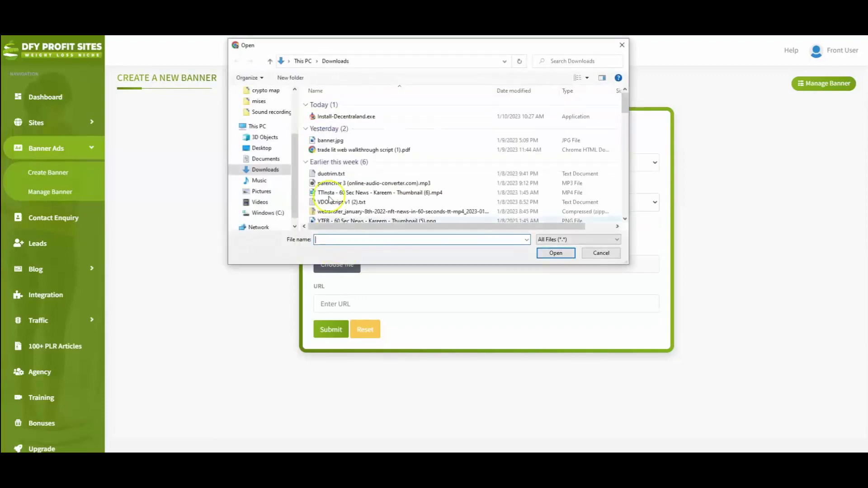
pyautogui.doubleClick(330, 142)
pyautogui.click(324, 384)
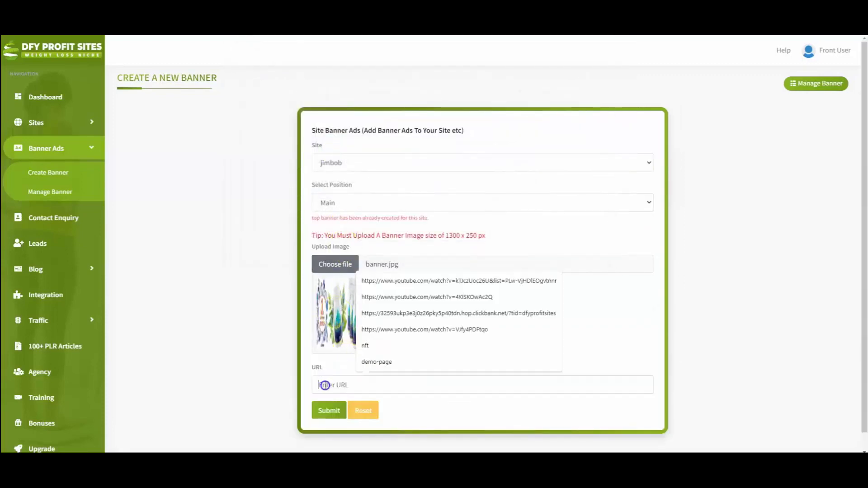
pyautogui.click(391, 314)
pyautogui.click(329, 411)
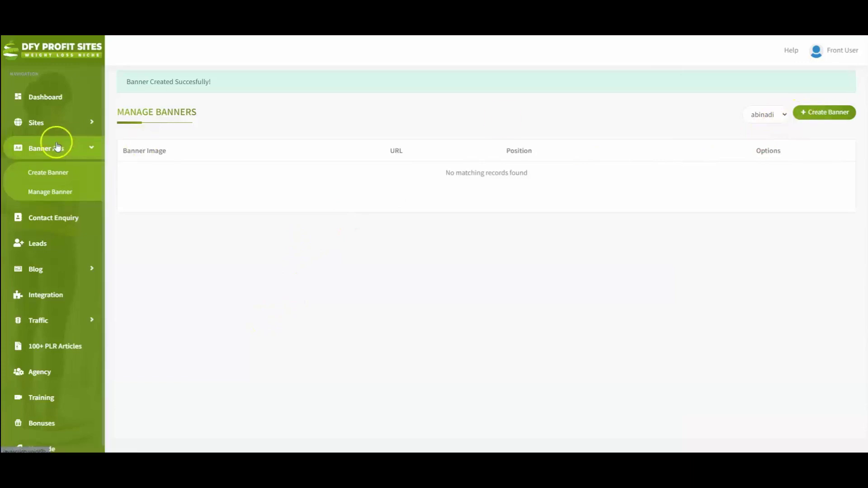
# - Start a new banner for site jimbob in the Footer position
pyautogui.click(68, 172)
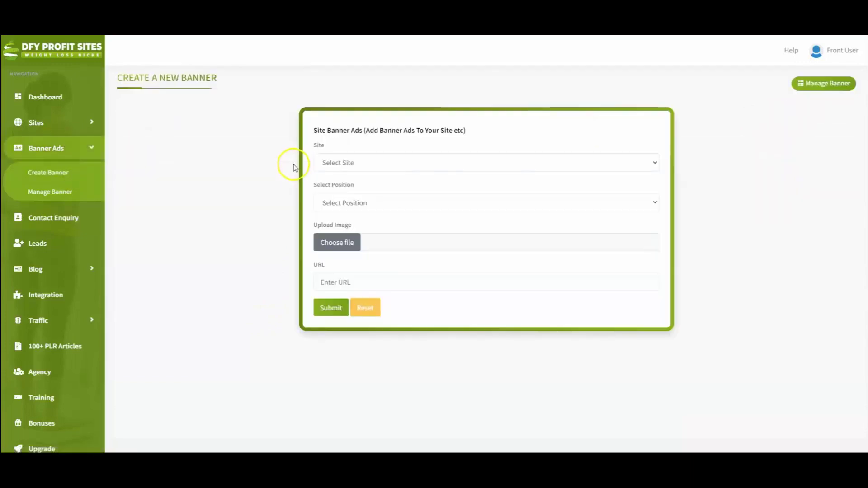
pyautogui.click(358, 168)
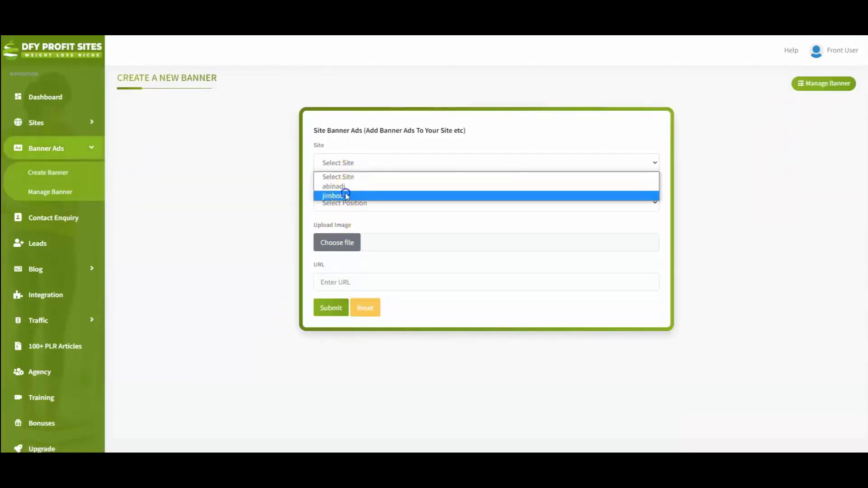
pyautogui.click(343, 193)
pyautogui.click(345, 202)
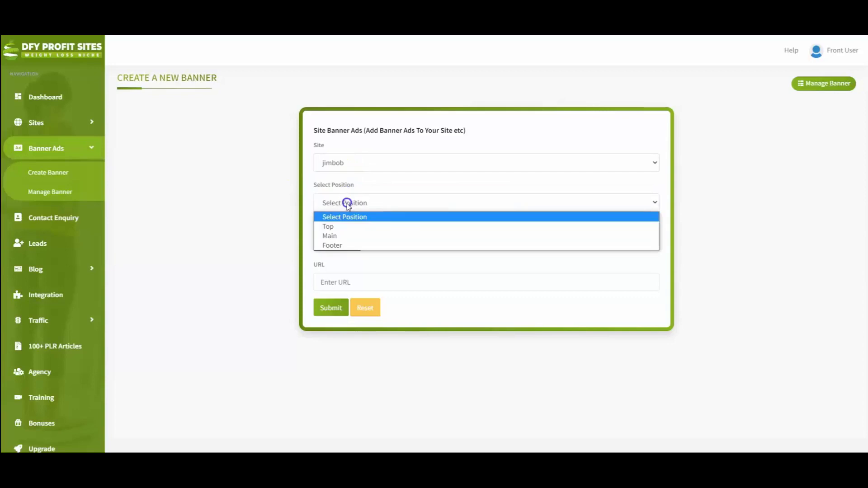
pyautogui.click(334, 245)
# - Attach banner.jpg, use the ClickBank URL, and submit the Footer banner
pyautogui.click(330, 137)
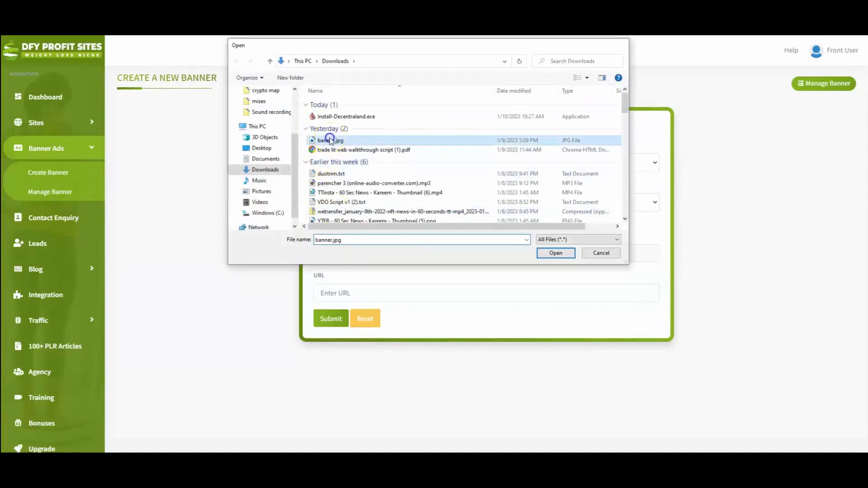
pyautogui.click(329, 399)
pyautogui.click(330, 373)
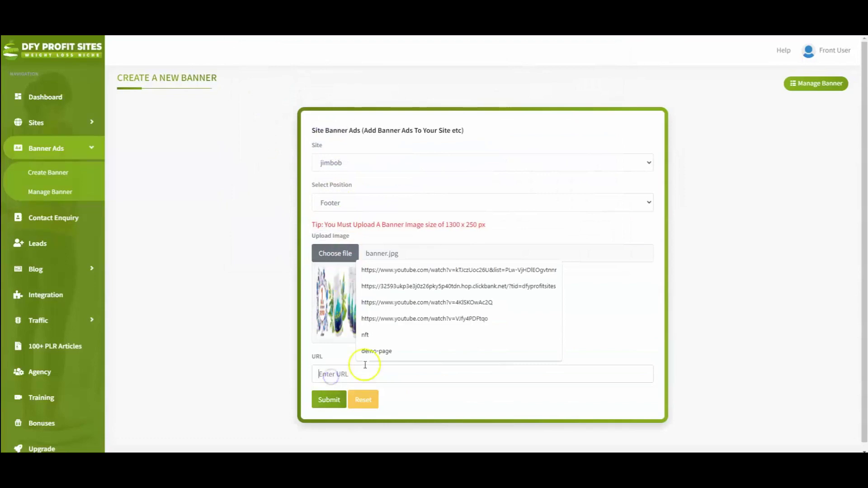
pyautogui.click(418, 289)
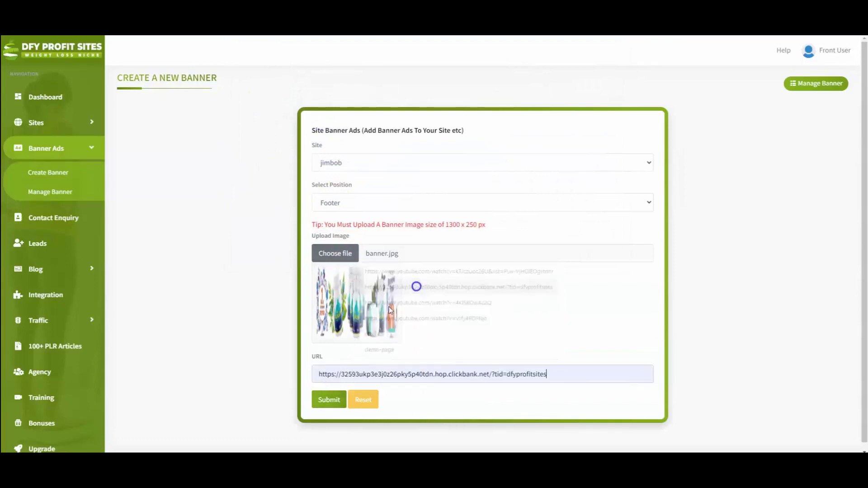
pyautogui.click(327, 401)
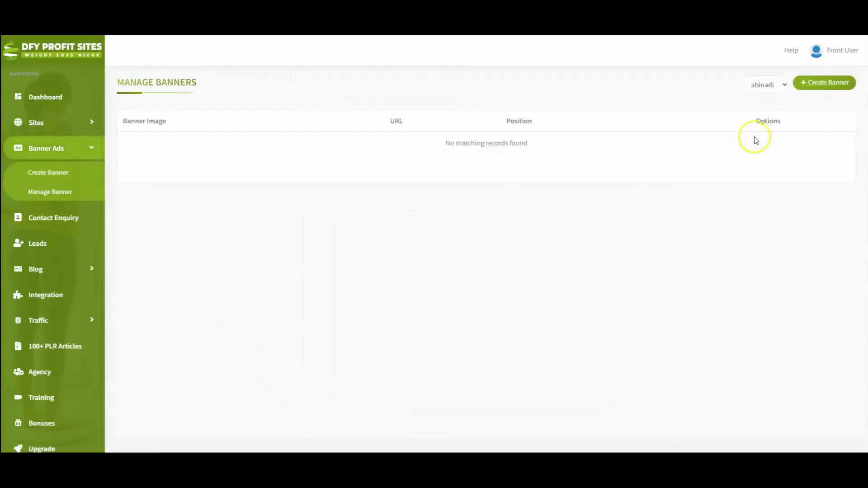
pyautogui.click(758, 106)
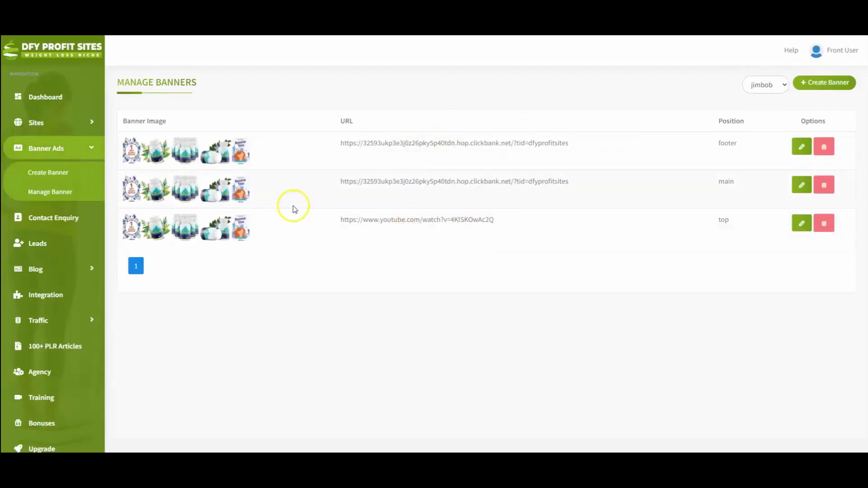
# - Go to Sites > Manage Site to open the jimbob website
pyautogui.click(62, 122)
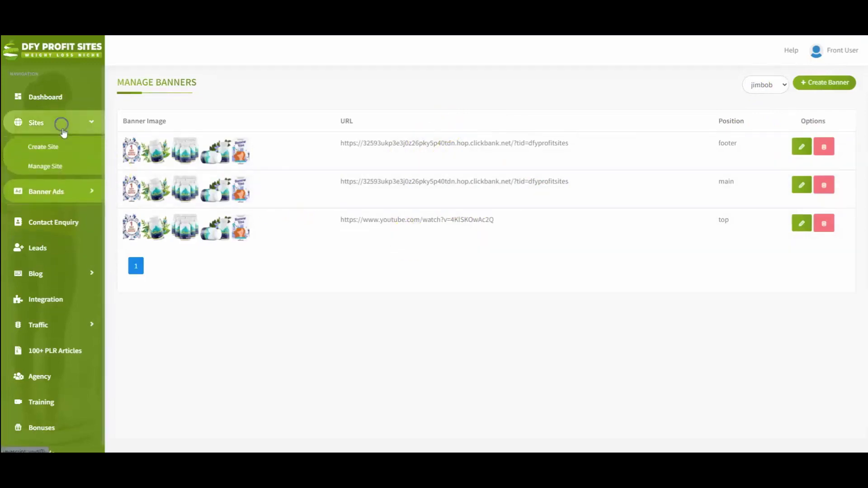
pyautogui.click(58, 165)
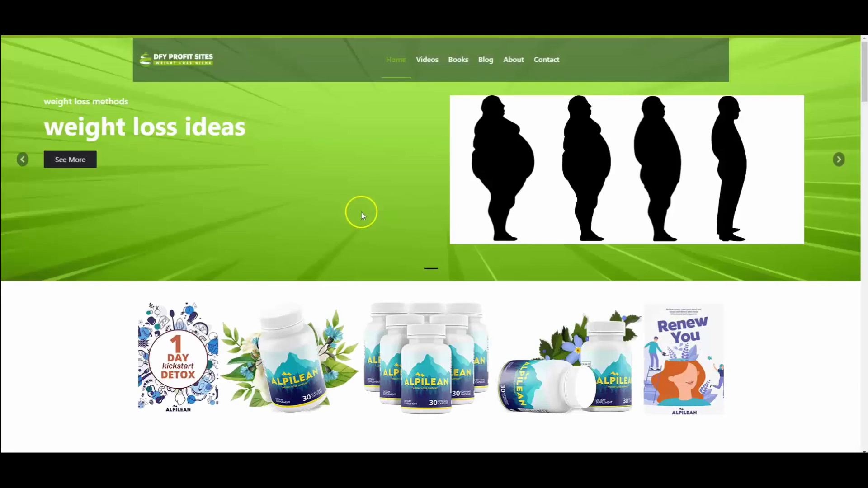
pyautogui.scroll(-1, 360, 251)
pyautogui.scroll(-8, 371, 278)
pyautogui.scroll(-1, 371, 278)
pyautogui.scroll(-5, 371, 278)
pyautogui.scroll(-5, 370, 278)
pyautogui.scroll(-5, 370, 276)
pyautogui.scroll(5, 370, 276)
pyautogui.scroll(3, 370, 276)
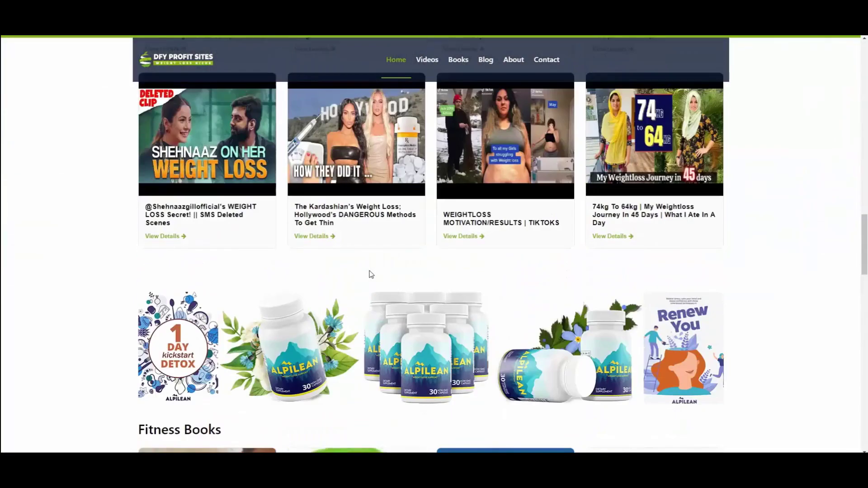
pyautogui.scroll(-7, 371, 275)
pyautogui.scroll(-5, 370, 277)
pyautogui.scroll(-3, 371, 276)
pyautogui.scroll(2, 401, 252)
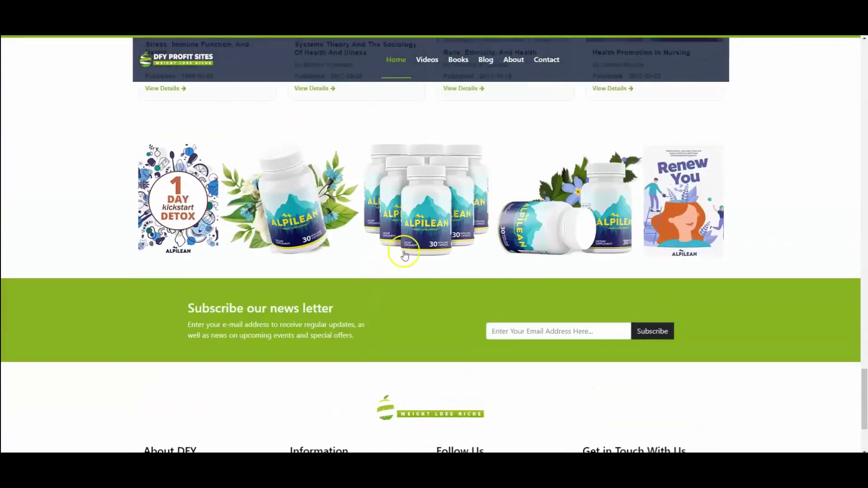
pyautogui.scroll(2, 422, 291)
pyautogui.middleClick(778, 271)
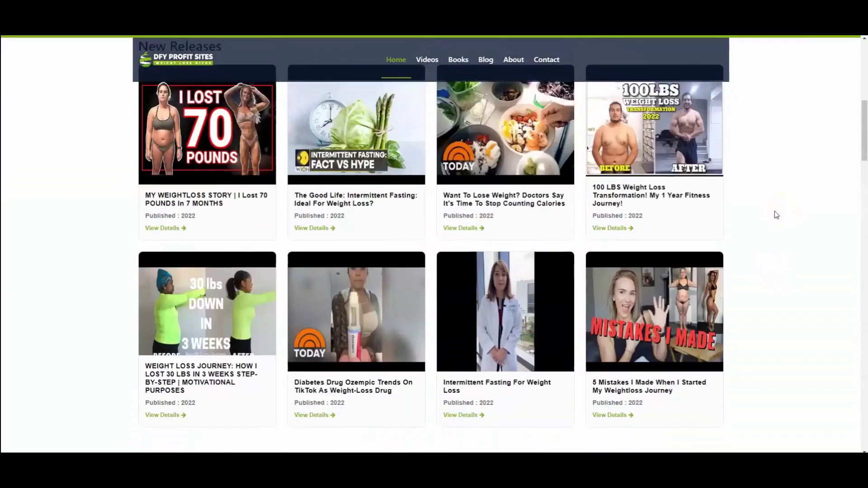
pyautogui.middleClick(771, 212)
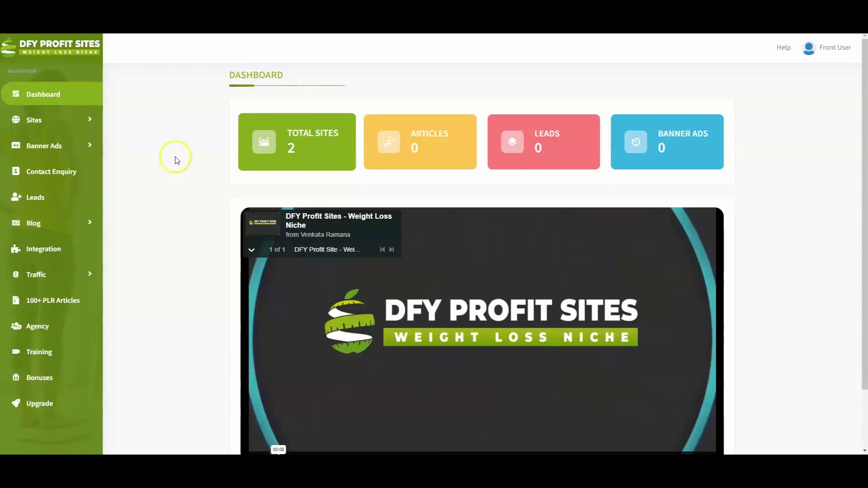
pyautogui.click(43, 170)
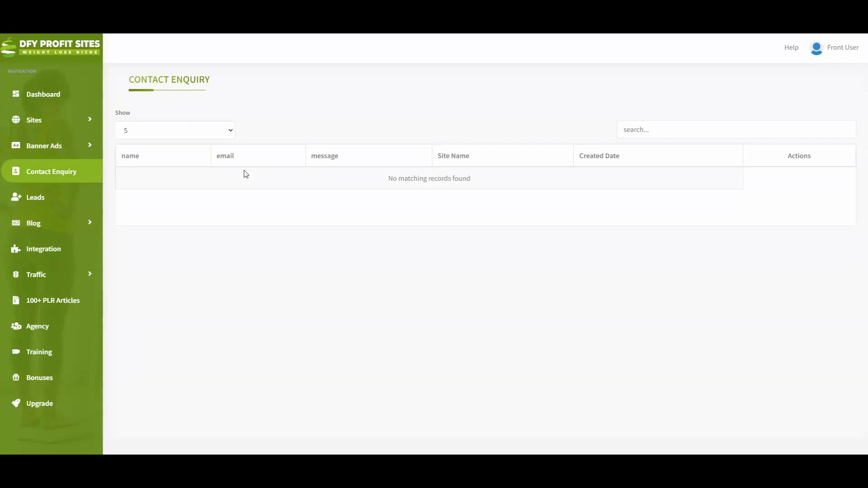
pyautogui.click(71, 196)
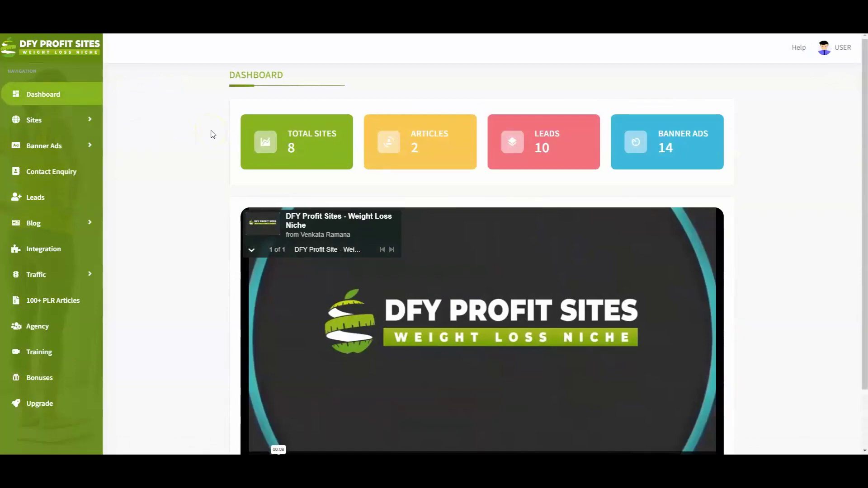
pyautogui.click(59, 225)
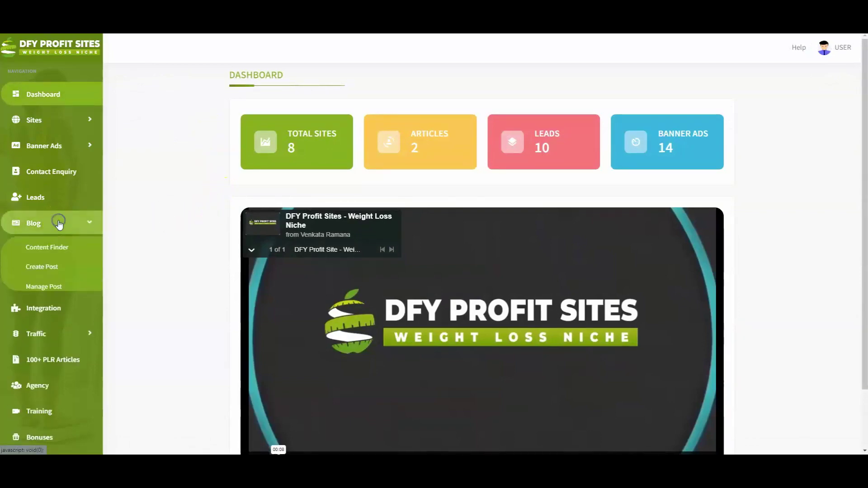
# - Browse the Blog sidebar tools, then open the GetResponse/ActiveCampaign/Mailchimp Integrations page
pyautogui.click(53, 247)
pyautogui.click(53, 248)
pyautogui.click(55, 250)
pyautogui.click(120, 284)
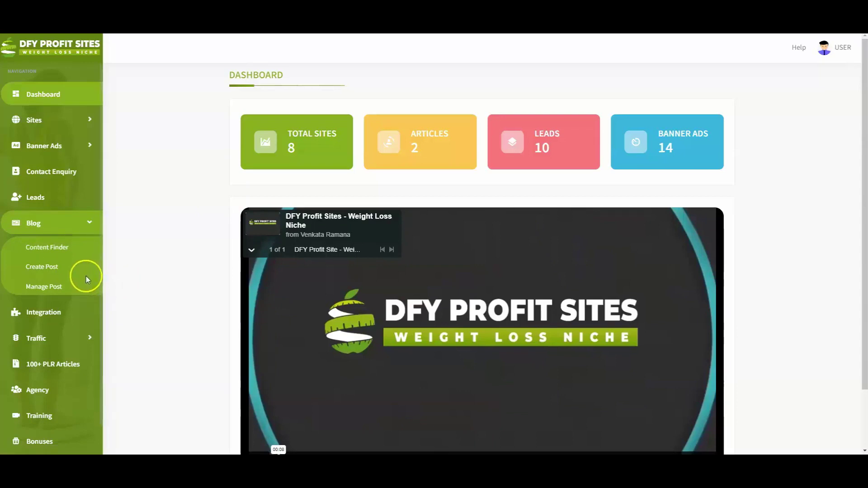
pyautogui.click(58, 290)
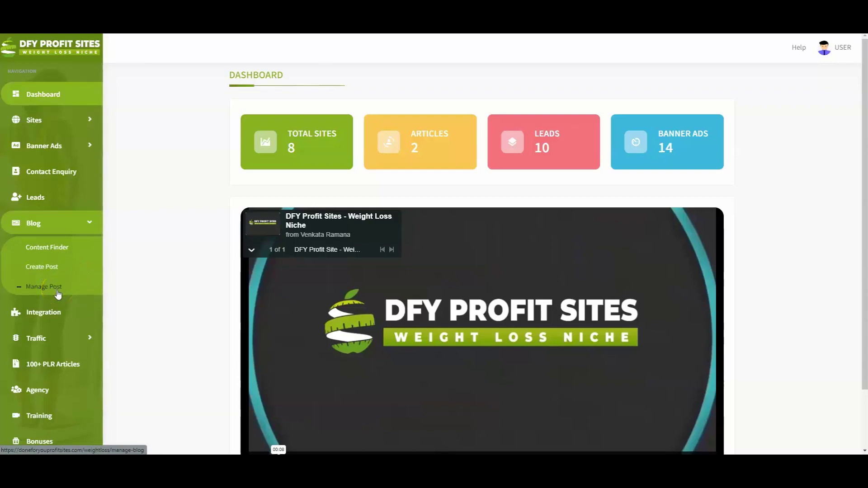
pyautogui.click(56, 312)
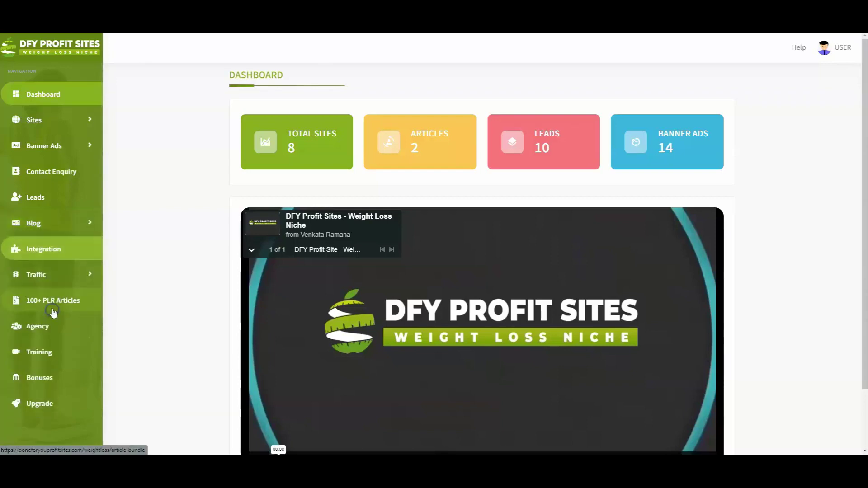
pyautogui.click(71, 261)
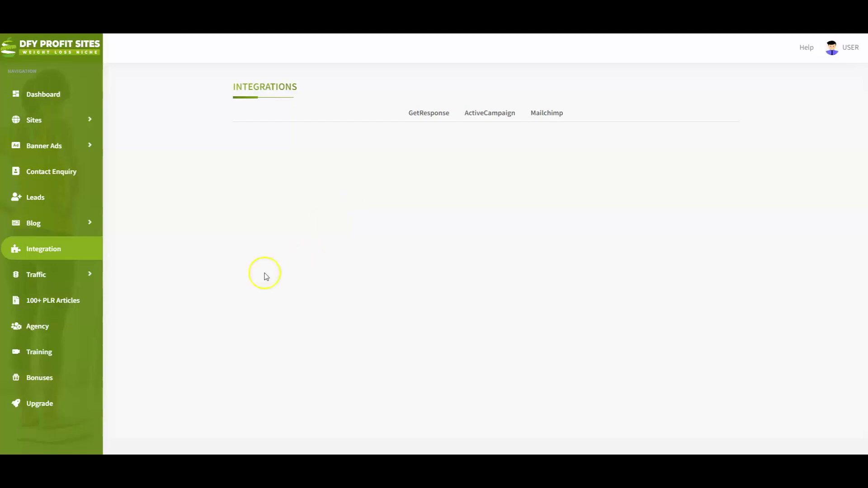
# - Expand the Traffic menu and open the 100+ PLR Articles weight-loss library
pyautogui.click(28, 277)
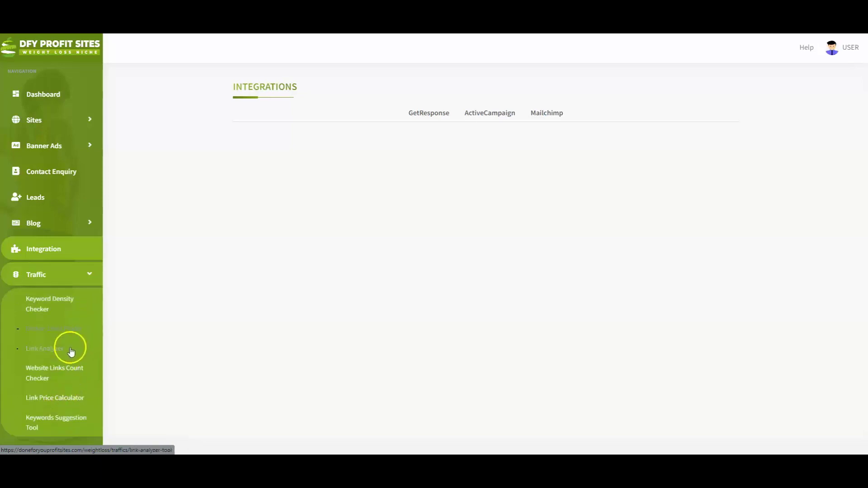
pyautogui.scroll(-1, 61, 366)
pyautogui.click(49, 415)
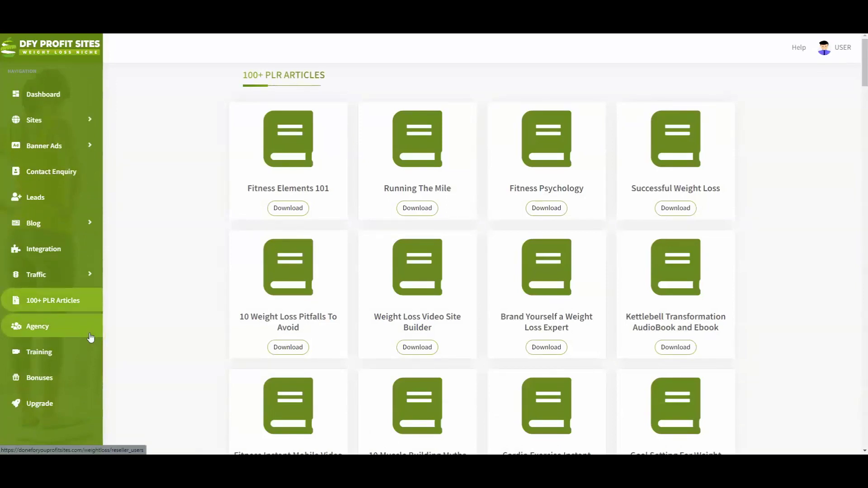
# - Visit the Agency section, then head back to the Dashboard with its site and lead totals
pyautogui.click(55, 330)
pyautogui.click(58, 96)
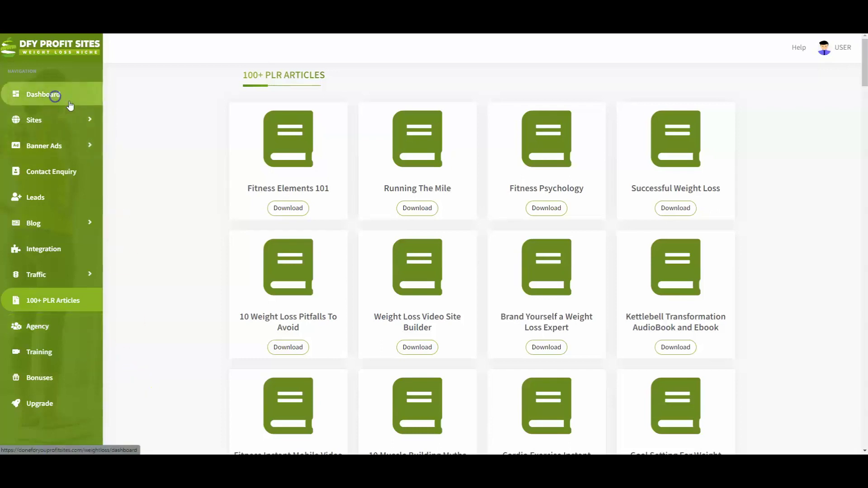